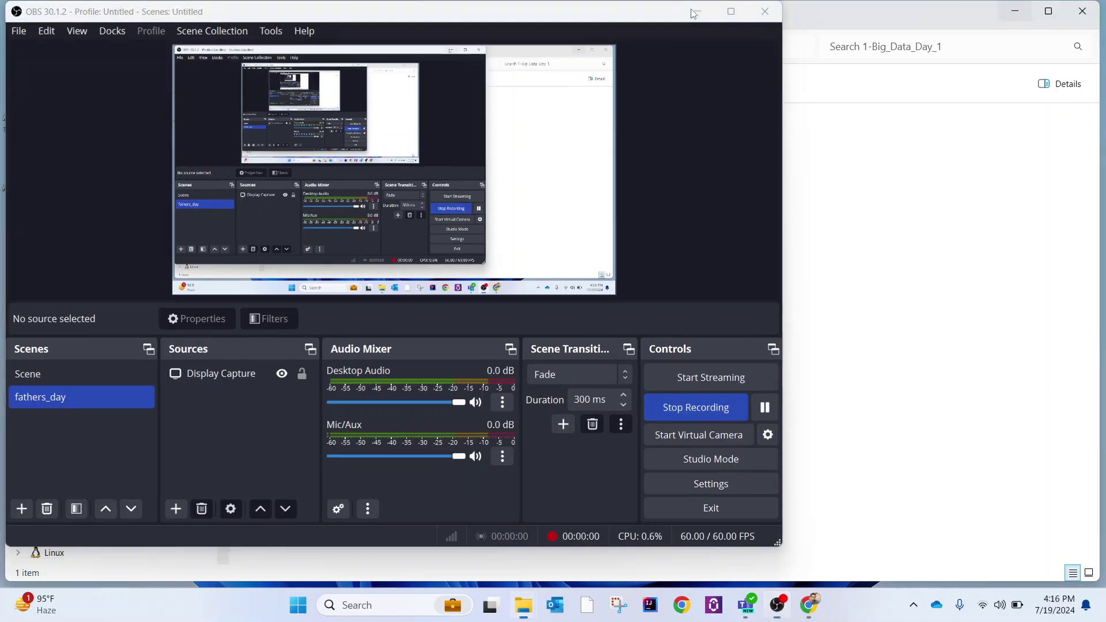
# Start the OBS recording and open the pivot_Ehsan_experiment workbook.
pyautogui.click(693, 13)
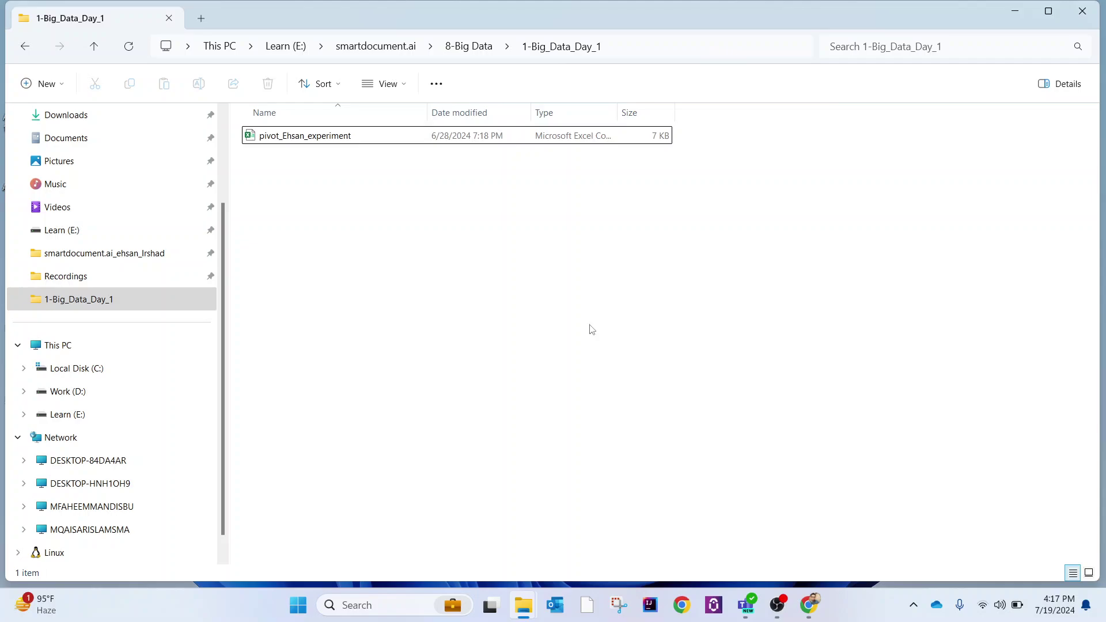
pyautogui.click(447, 135)
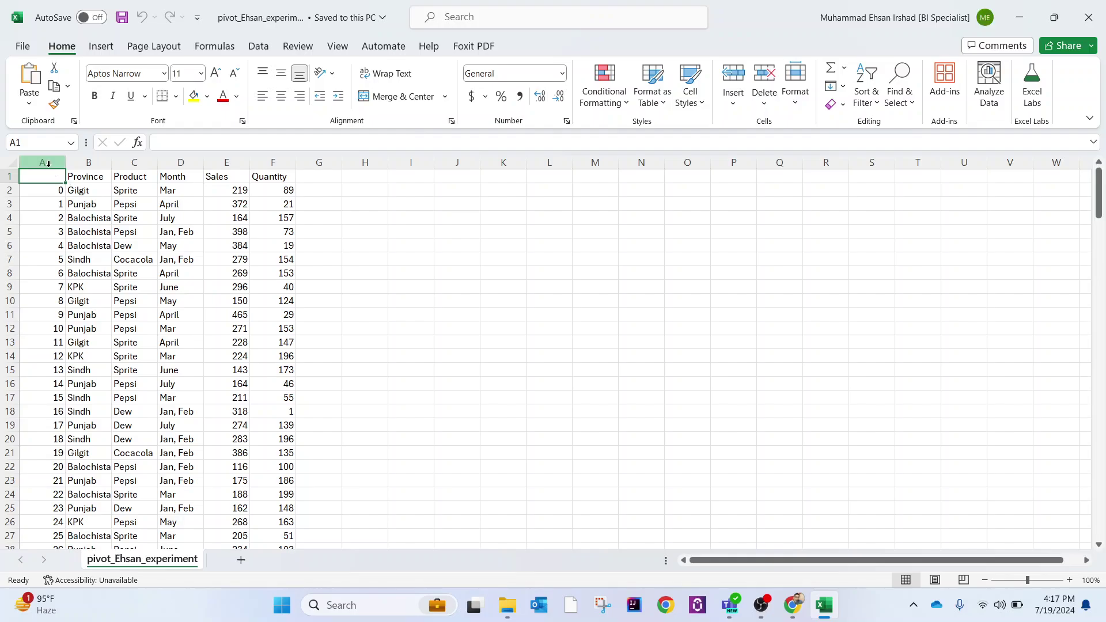
# Delete the unnamed index column A so Province heads column A, then select cell A2.
pyautogui.click(49, 164)
pyautogui.rightClick(50, 167)
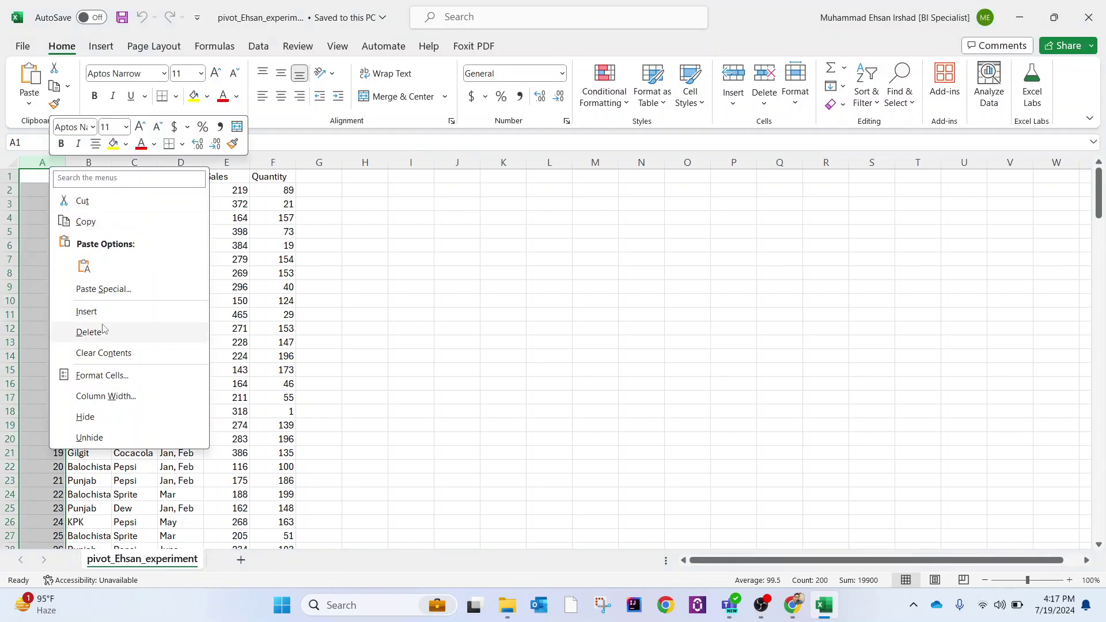
pyautogui.click(101, 330)
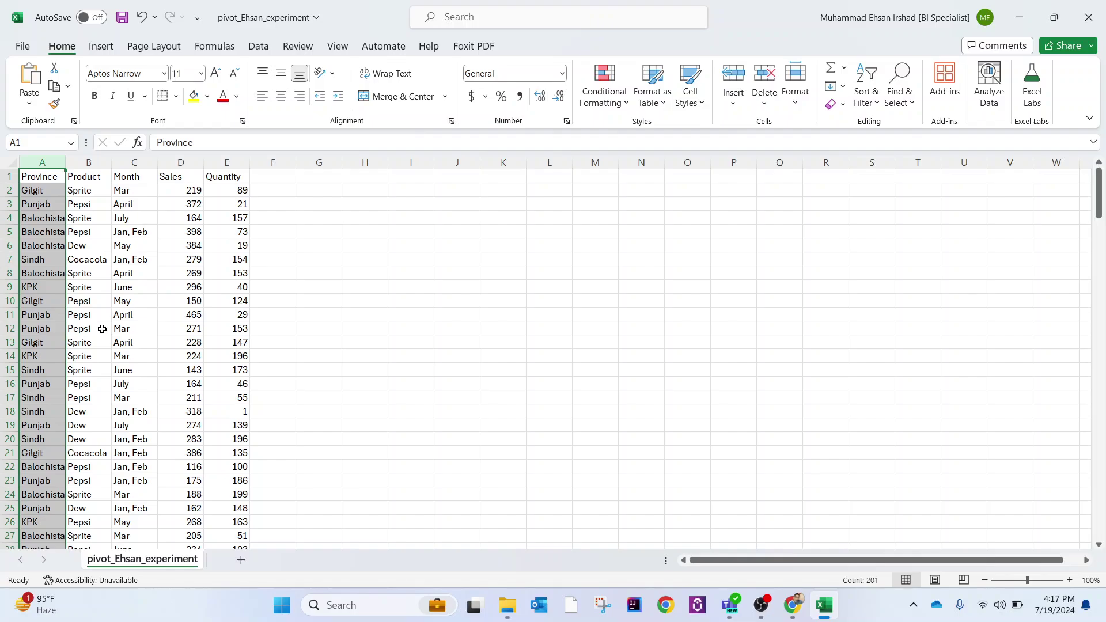
pyautogui.click(51, 178)
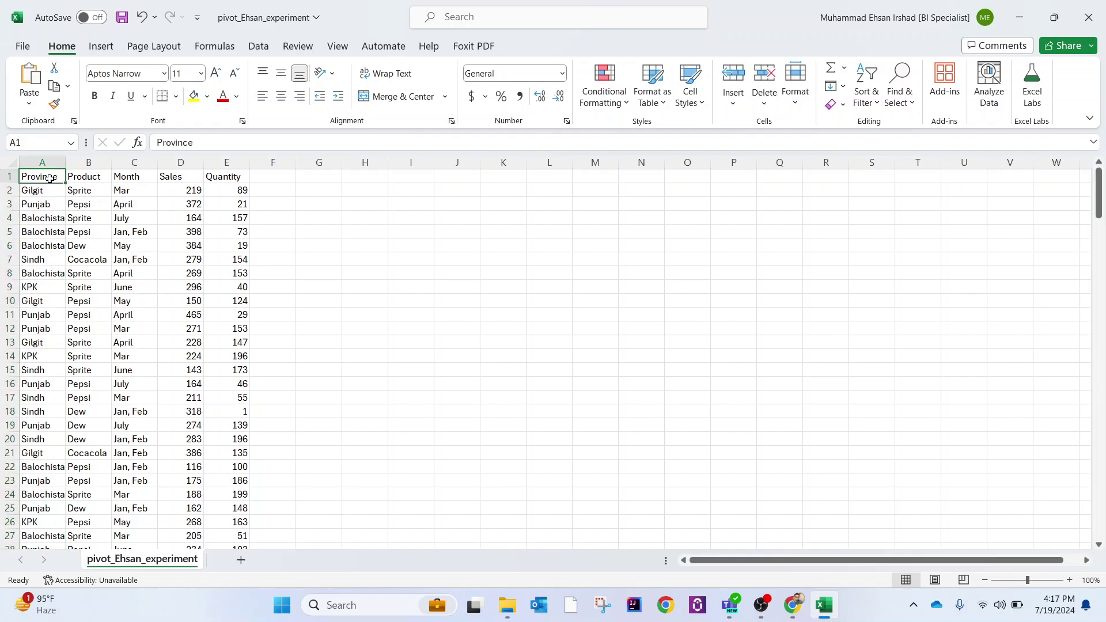
pyautogui.press('Right')
pyautogui.press('Right')
pyautogui.press('Right')
pyautogui.press('Right')
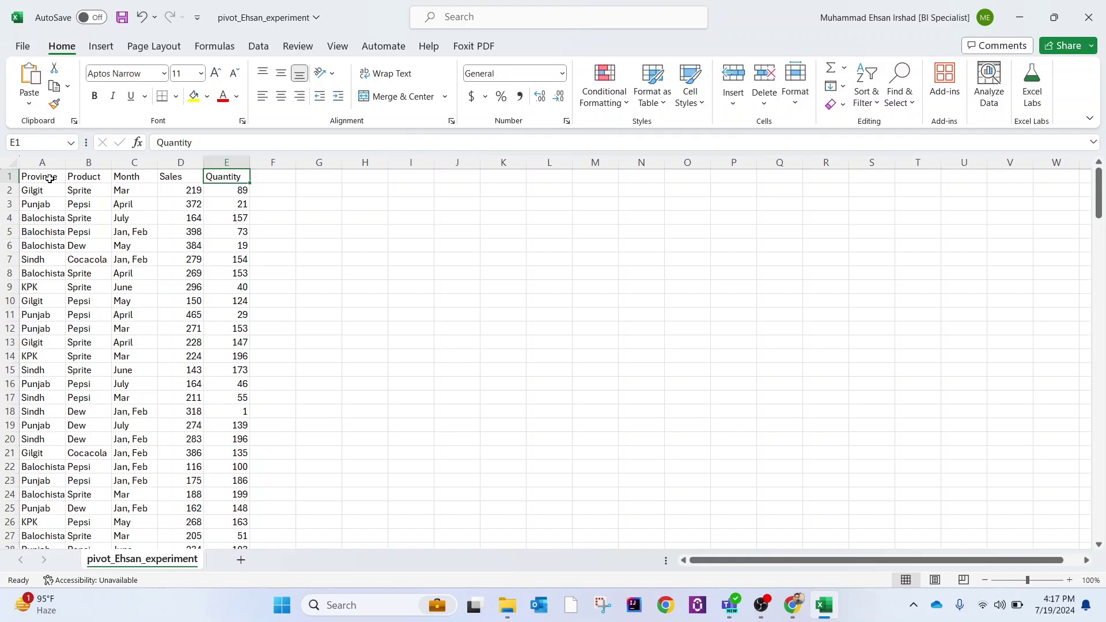
pyautogui.click(50, 178)
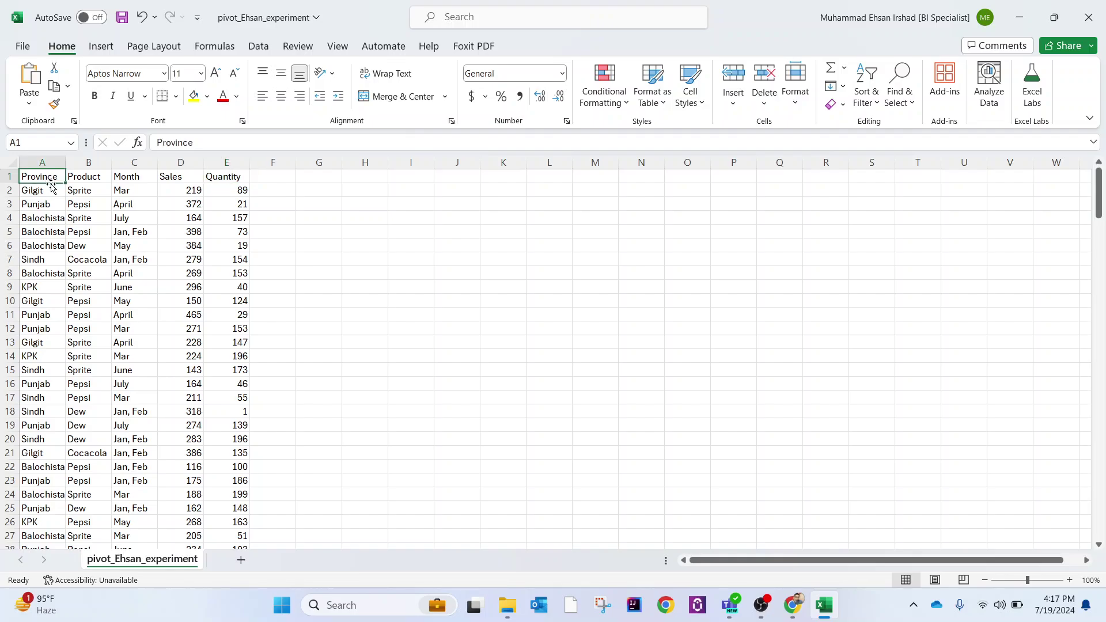
pyautogui.click(51, 191)
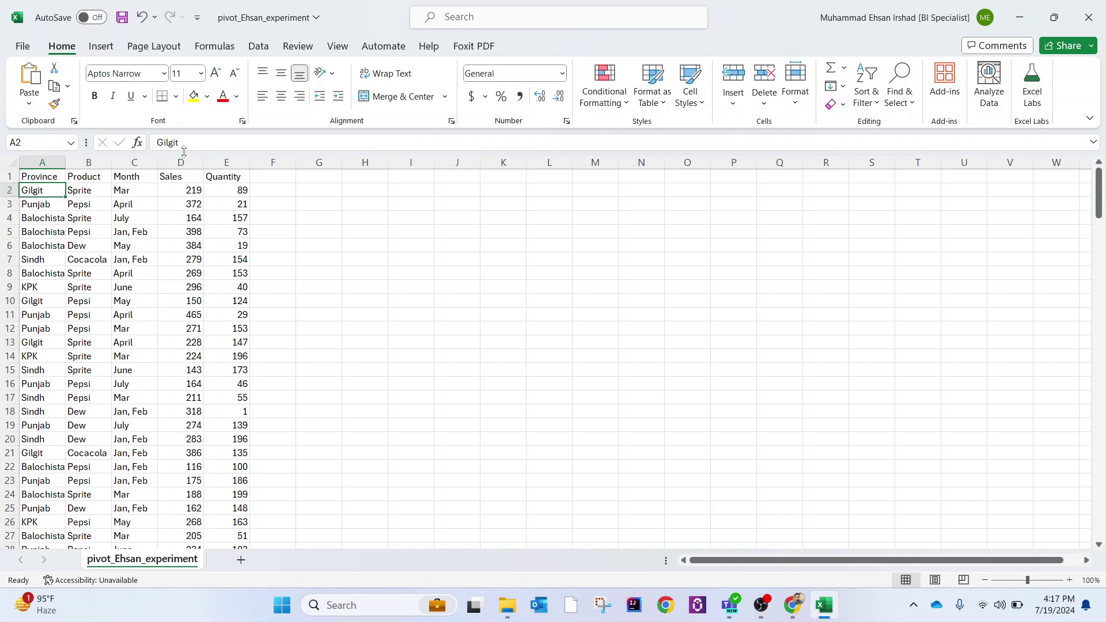
# Start a PivotTable from table/range using source $A$1:$E$201, destined for a new worksheet.
pyautogui.click(110, 51)
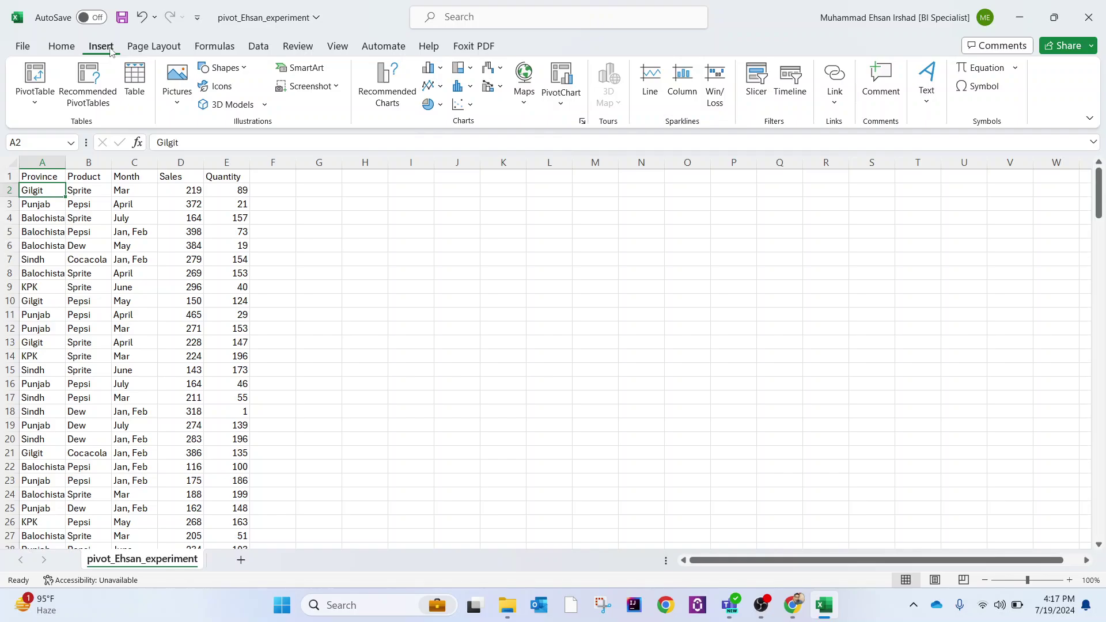
pyautogui.click(36, 103)
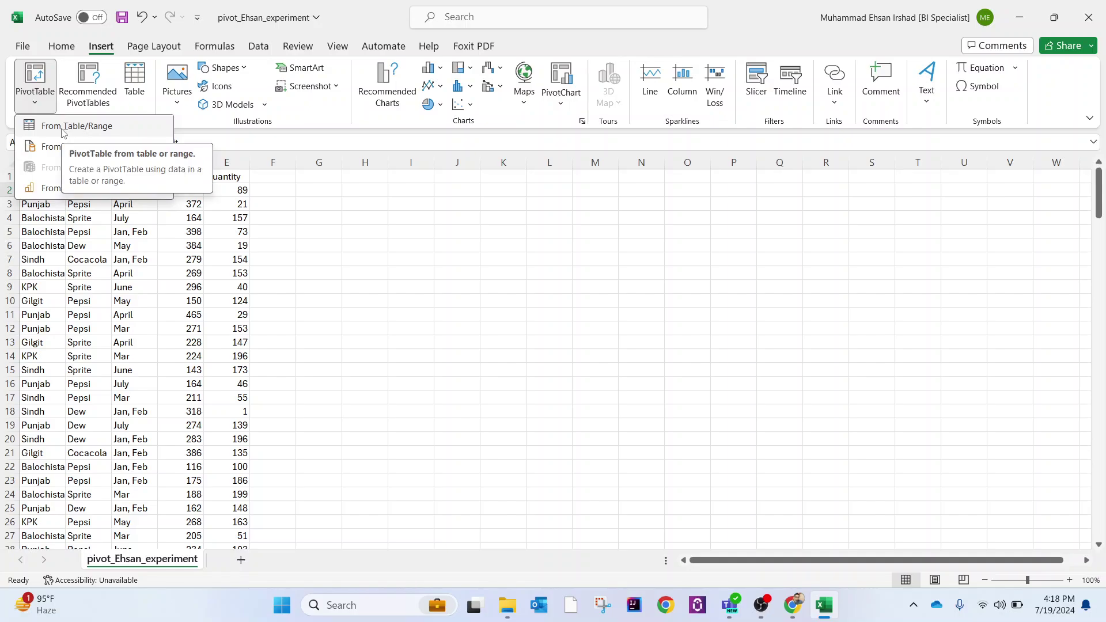
pyautogui.click(64, 127)
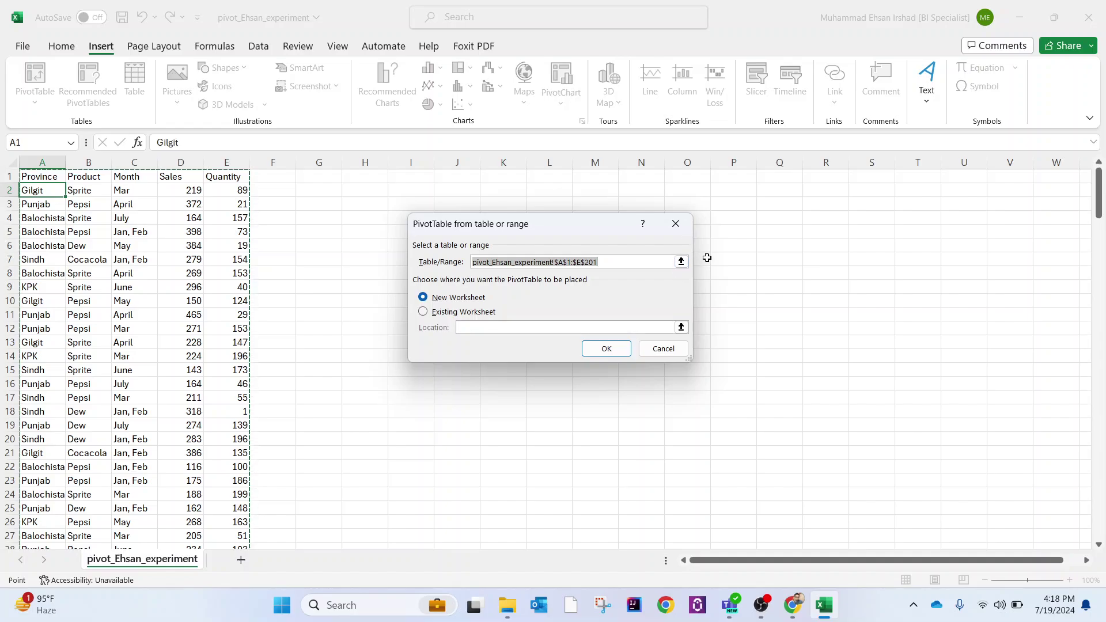
pyautogui.click(680, 262)
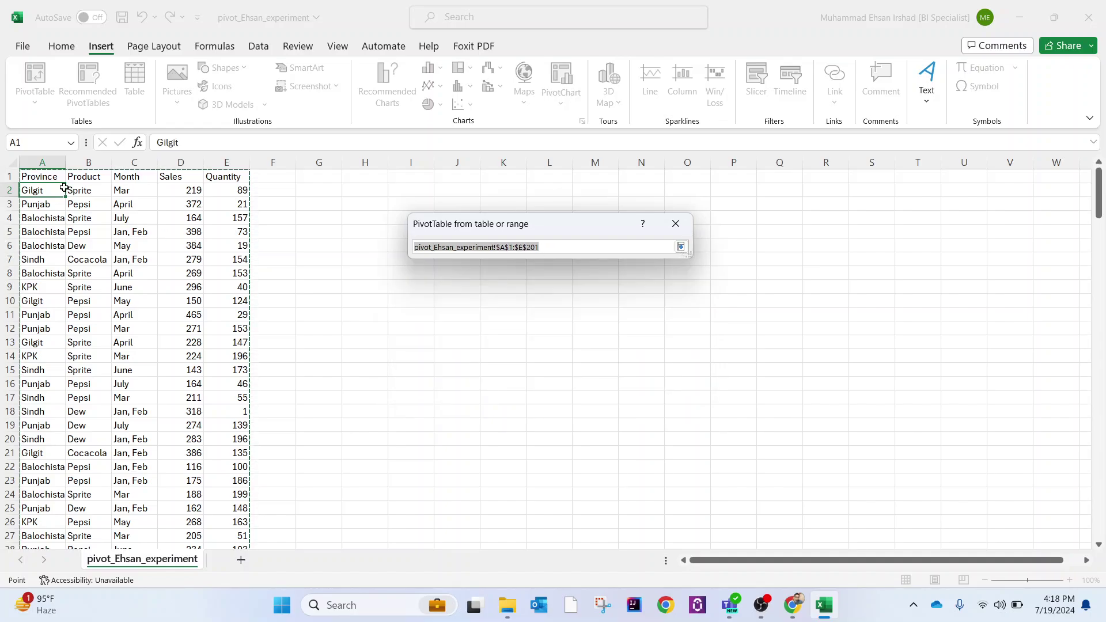
pyautogui.click(39, 177)
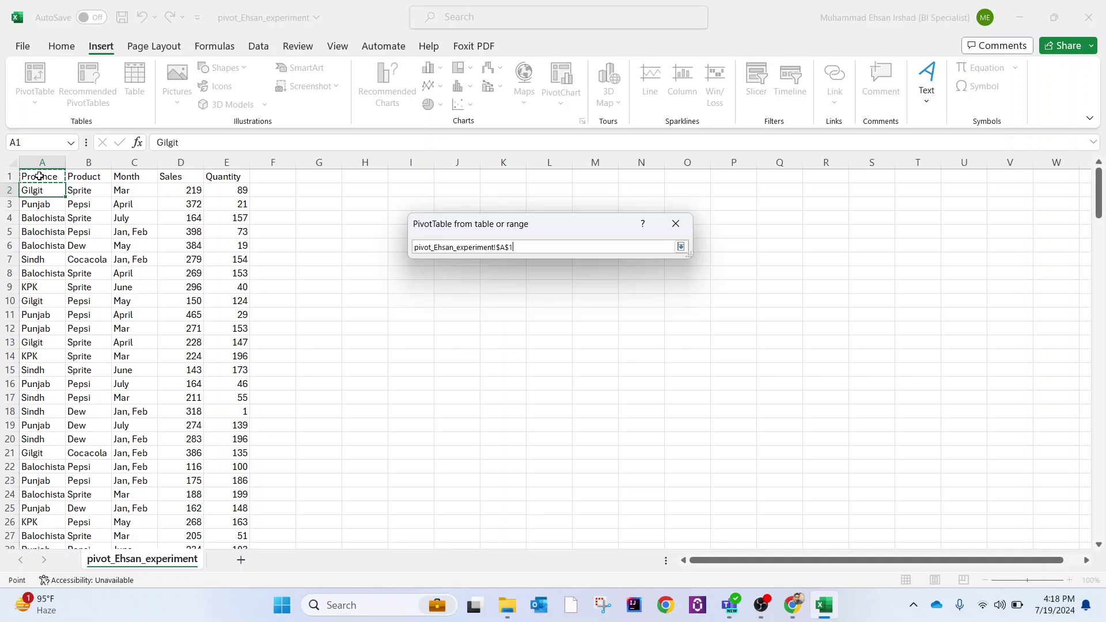
pyautogui.hotkey('ctrl', 'shift', 'Right')
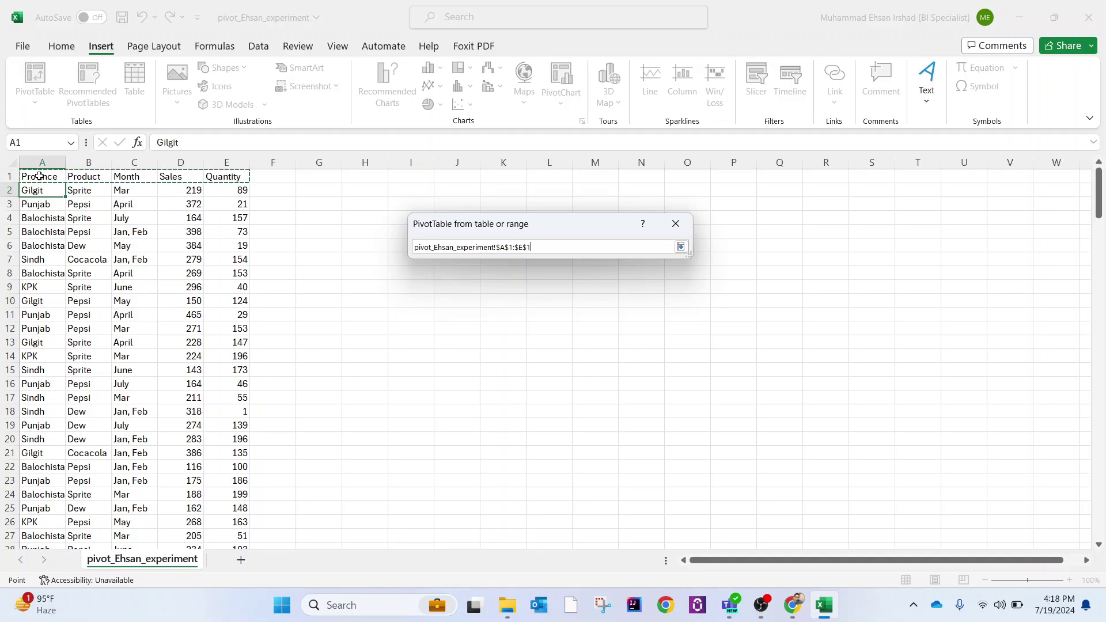
pyautogui.hotkey('ctrl', 'shift', 'Down')
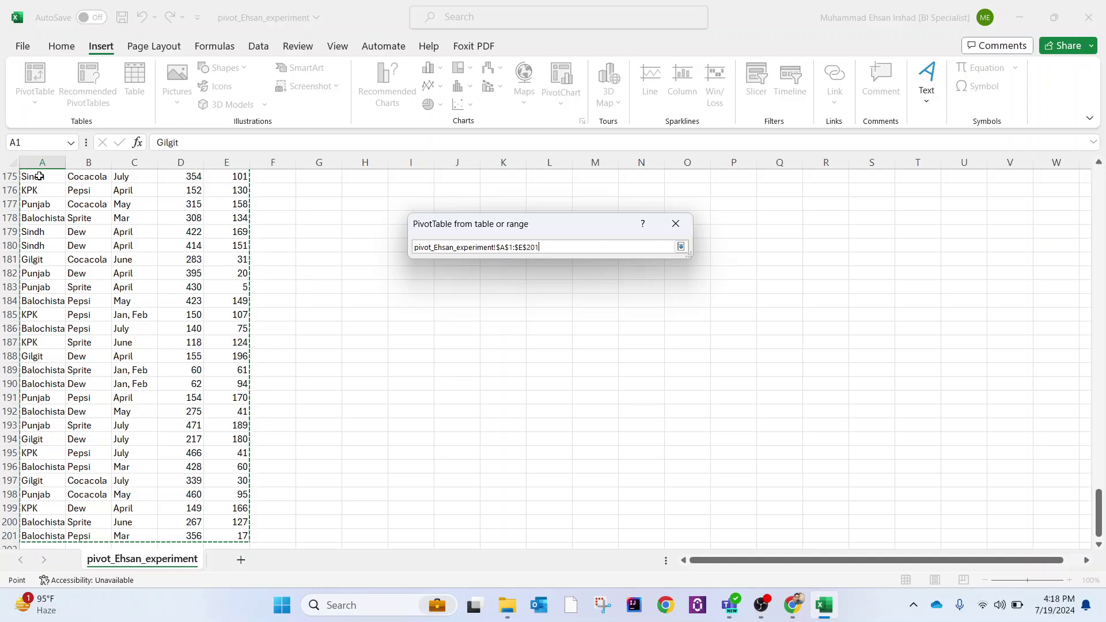
pyautogui.click(680, 248)
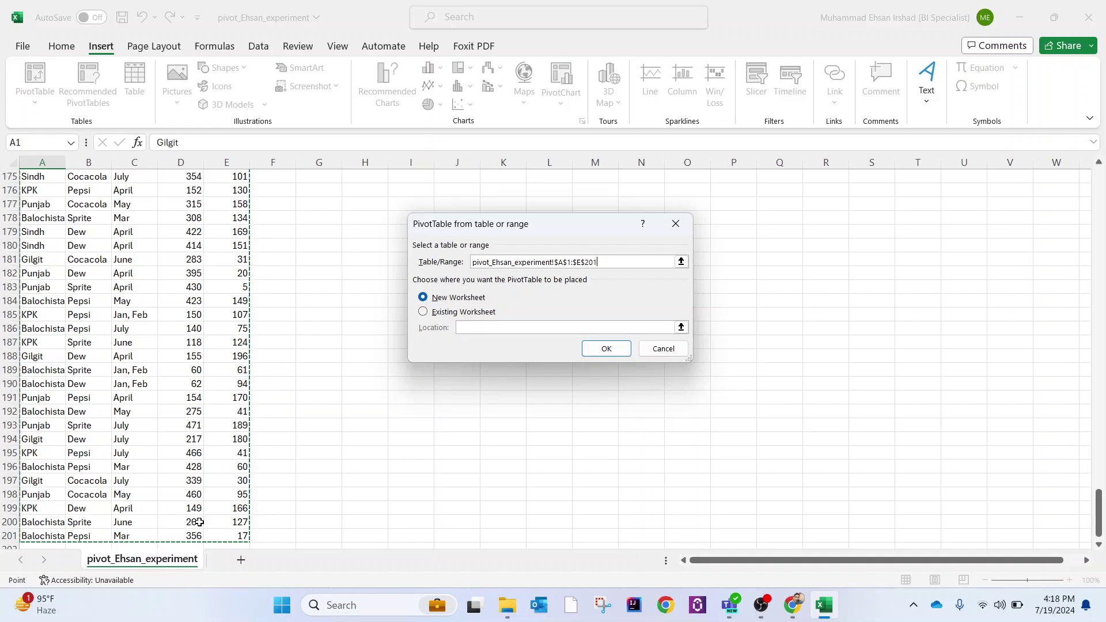
# Create the PivotTable on a new sheet with Province and Product filters, Month rows and Sum of Sales.
pyautogui.click(609, 350)
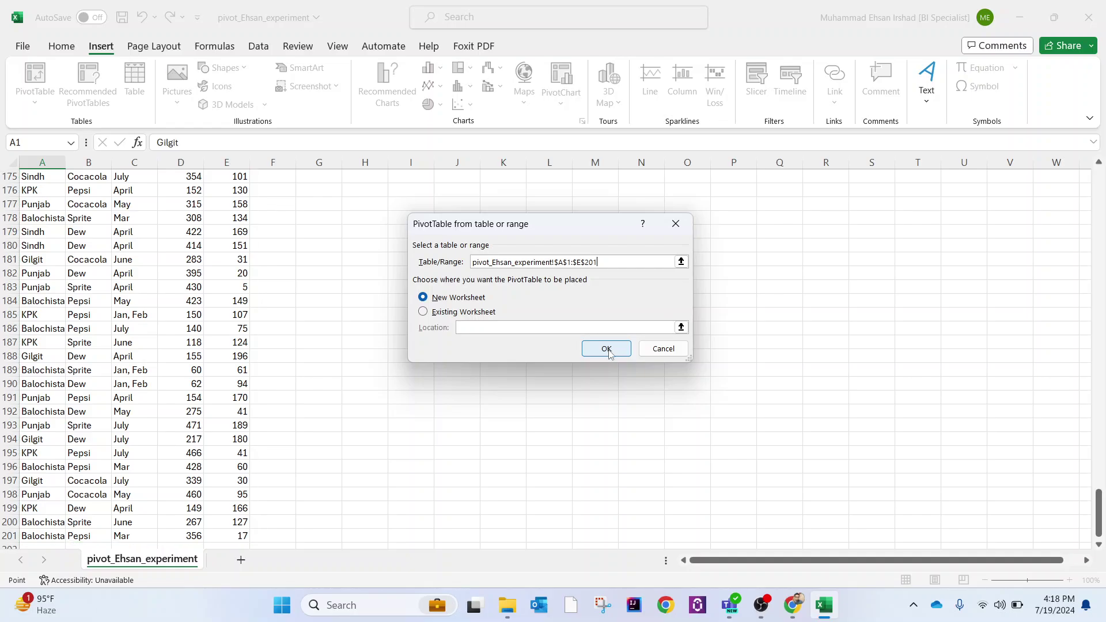
pyautogui.click(608, 350)
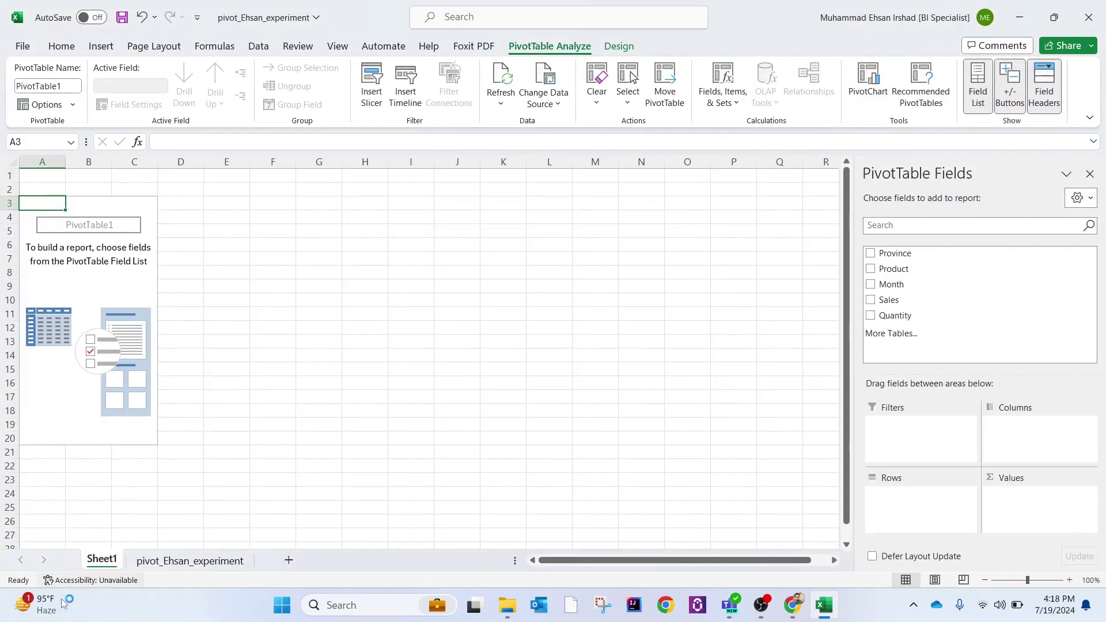
pyautogui.moveTo(893, 253)
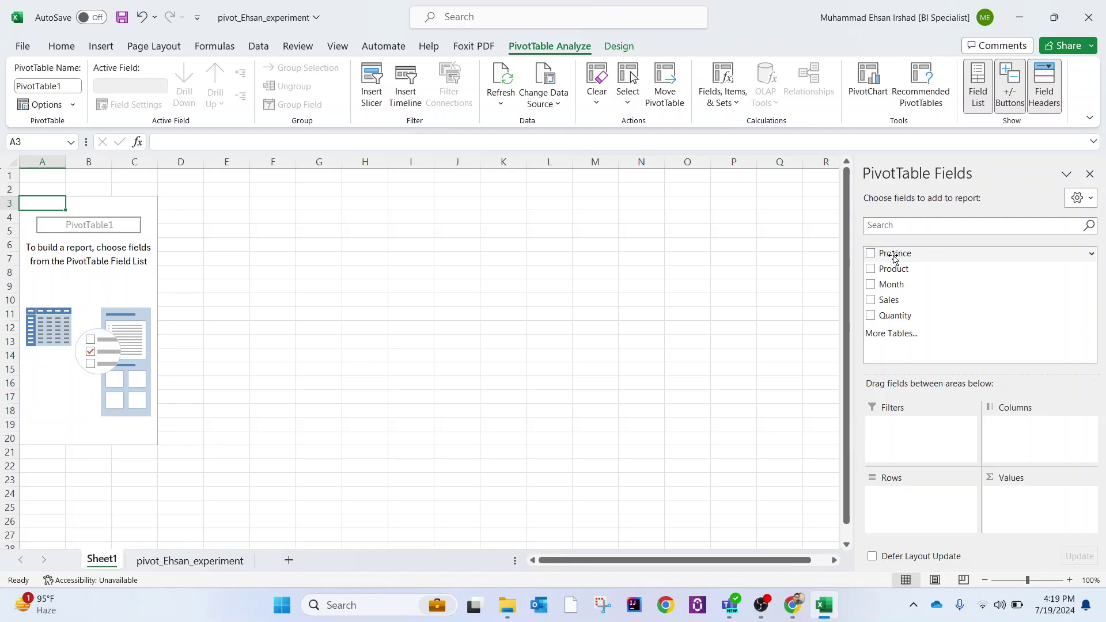
pyautogui.moveTo(893, 257); pyautogui.dragTo(905, 437)
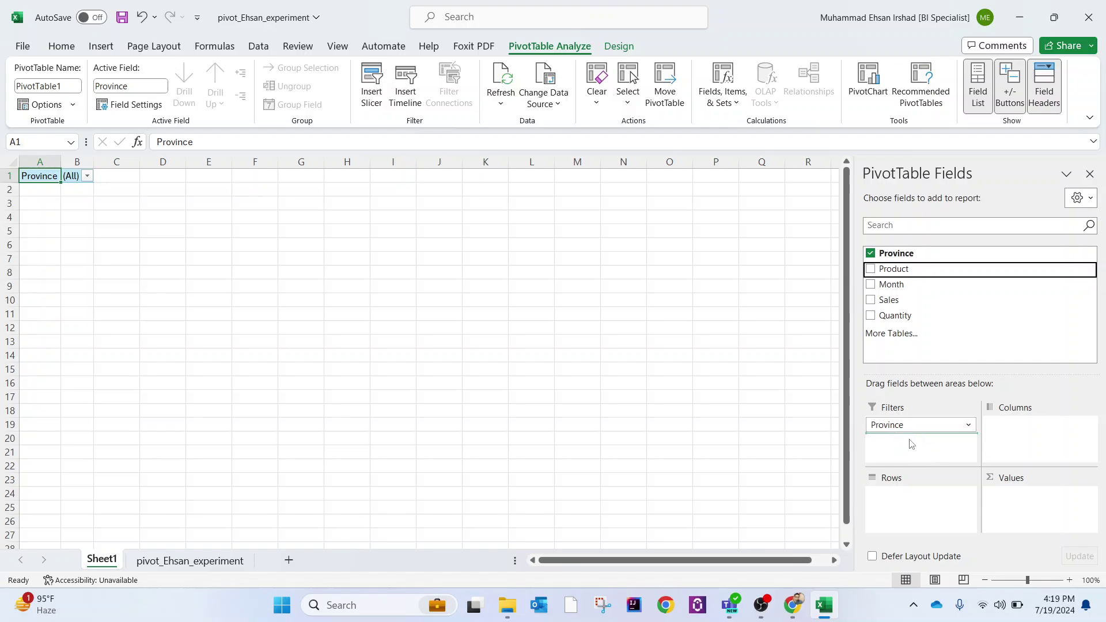
pyautogui.moveTo(897, 274); pyautogui.dragTo(908, 440)
pyautogui.moveTo(897, 284); pyautogui.dragTo(903, 507)
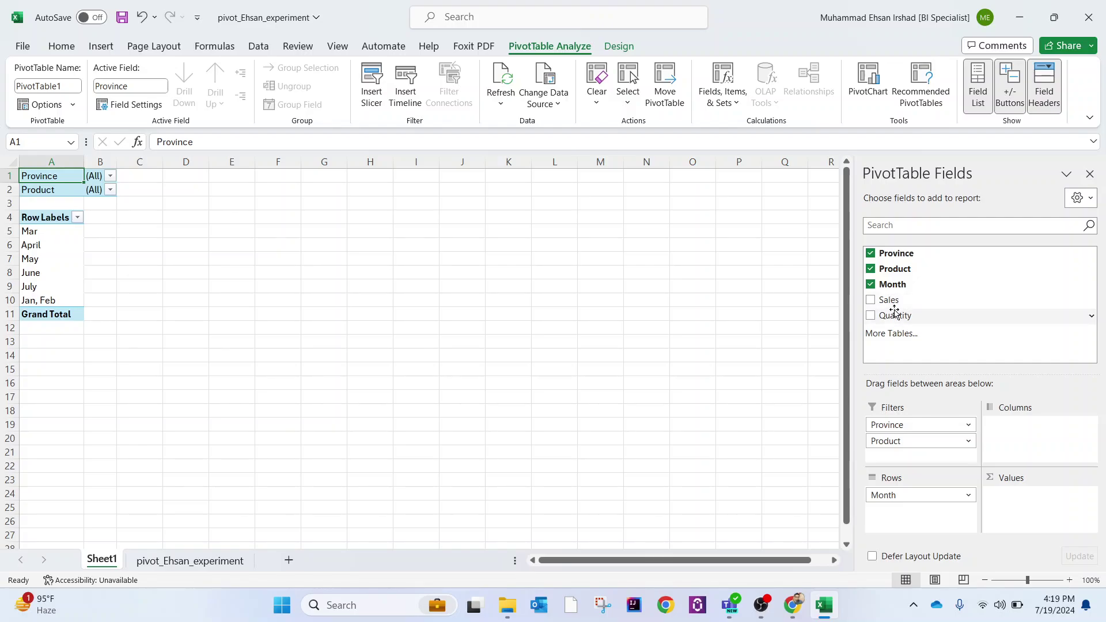
pyautogui.moveTo(891, 302); pyautogui.dragTo(1034, 503)
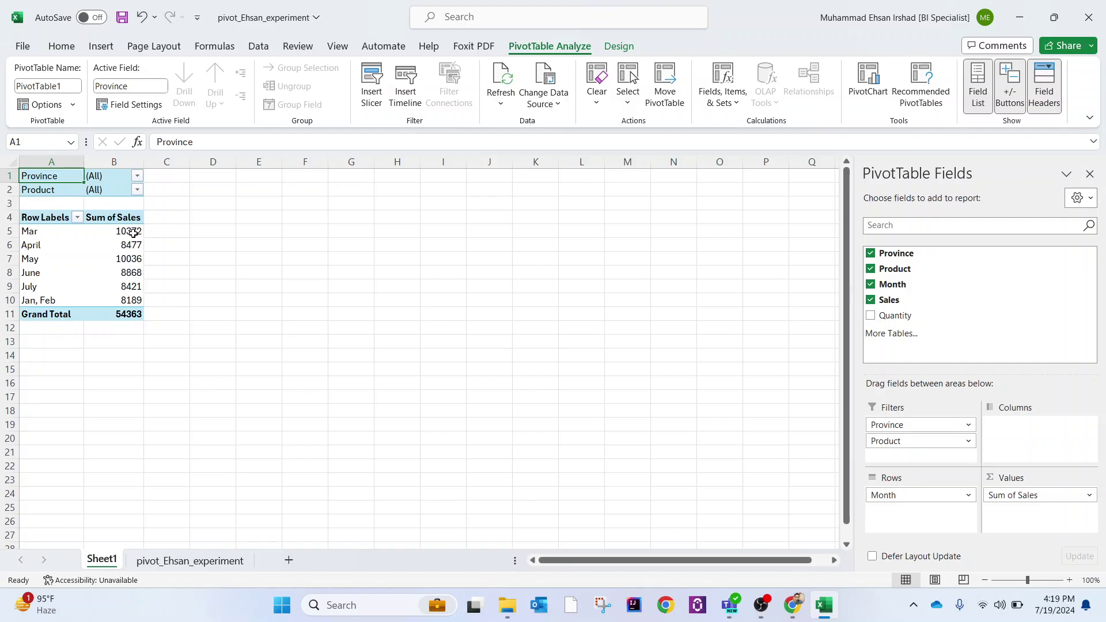
pyautogui.moveTo(128, 232)
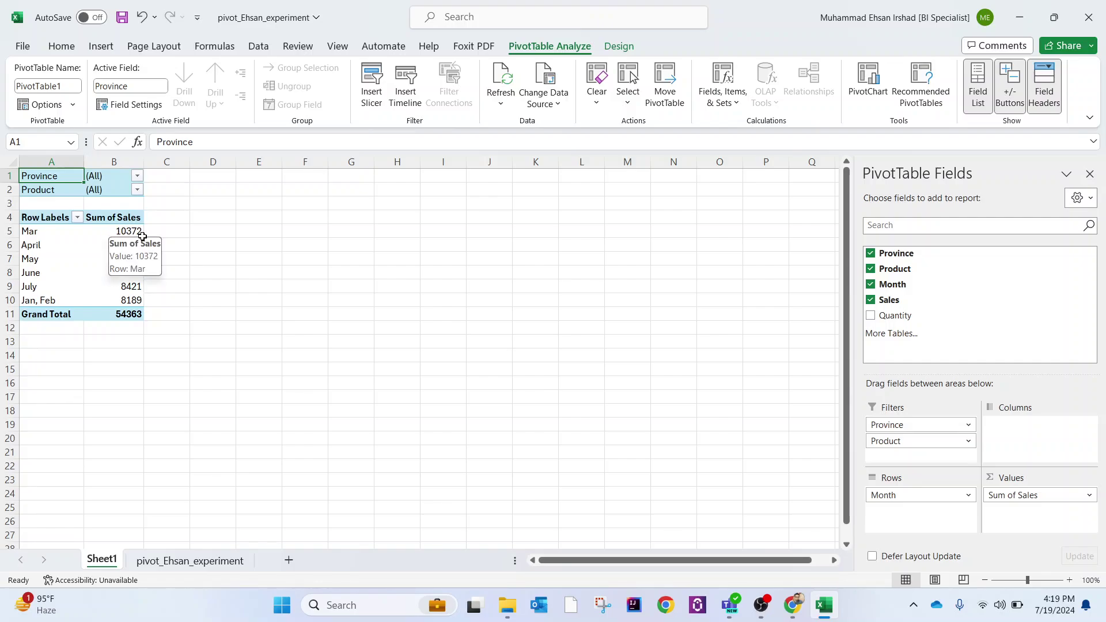
# Filter the PivotTable's Province to Gilgit and KPK, then switch to Chrome's 'excel limit rows' search.
pyautogui.click(137, 177)
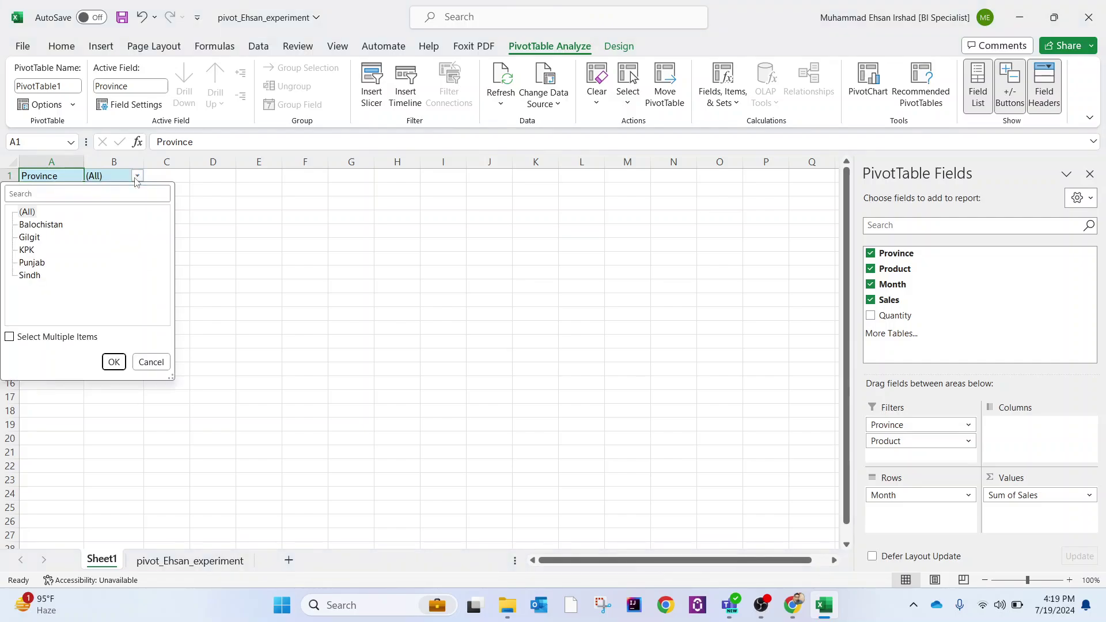
pyautogui.click(10, 337)
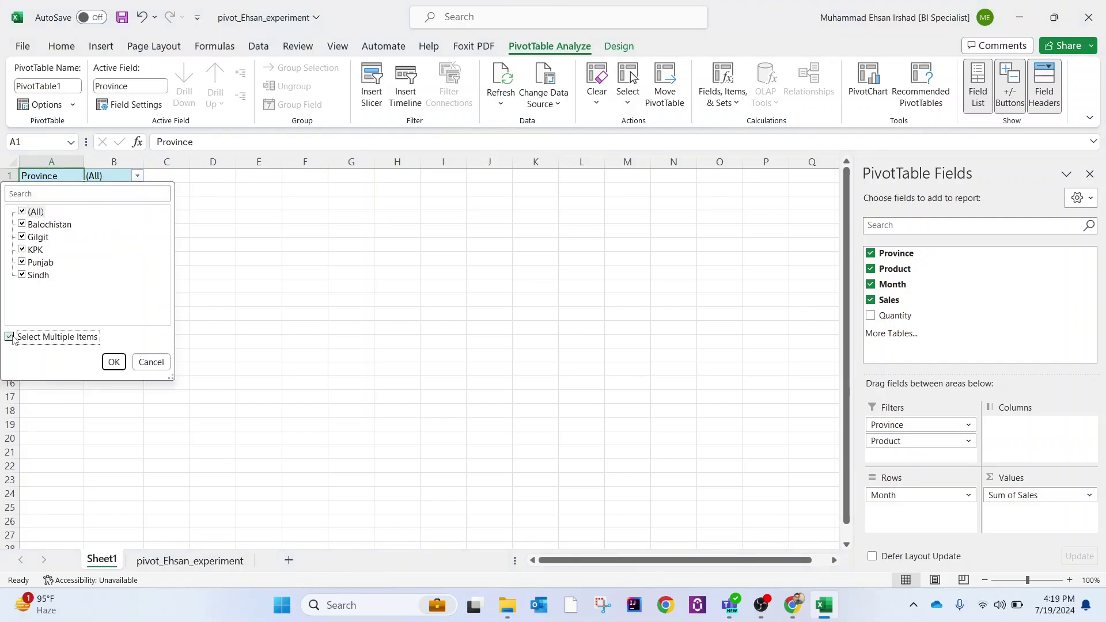
pyautogui.click(22, 211)
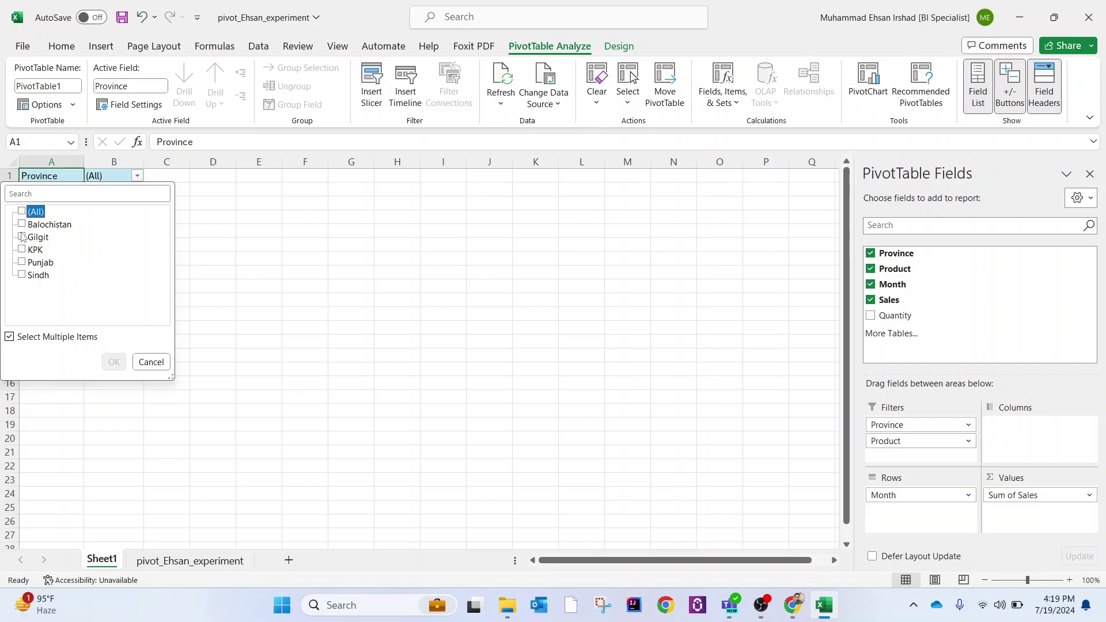
pyautogui.click(22, 238)
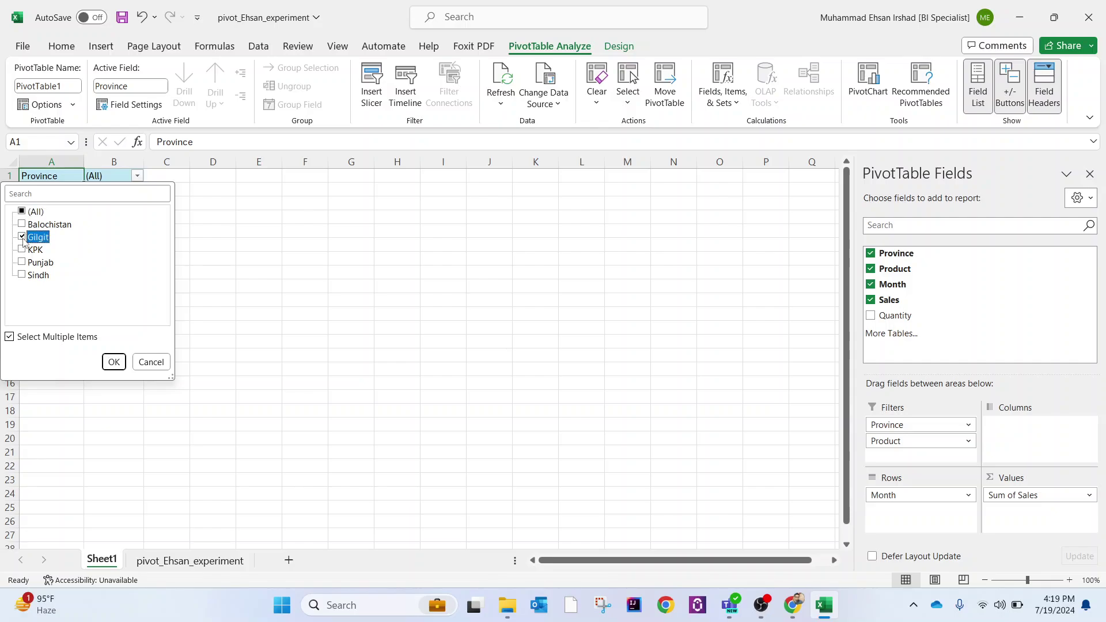
pyautogui.click(22, 249)
pyautogui.click(113, 362)
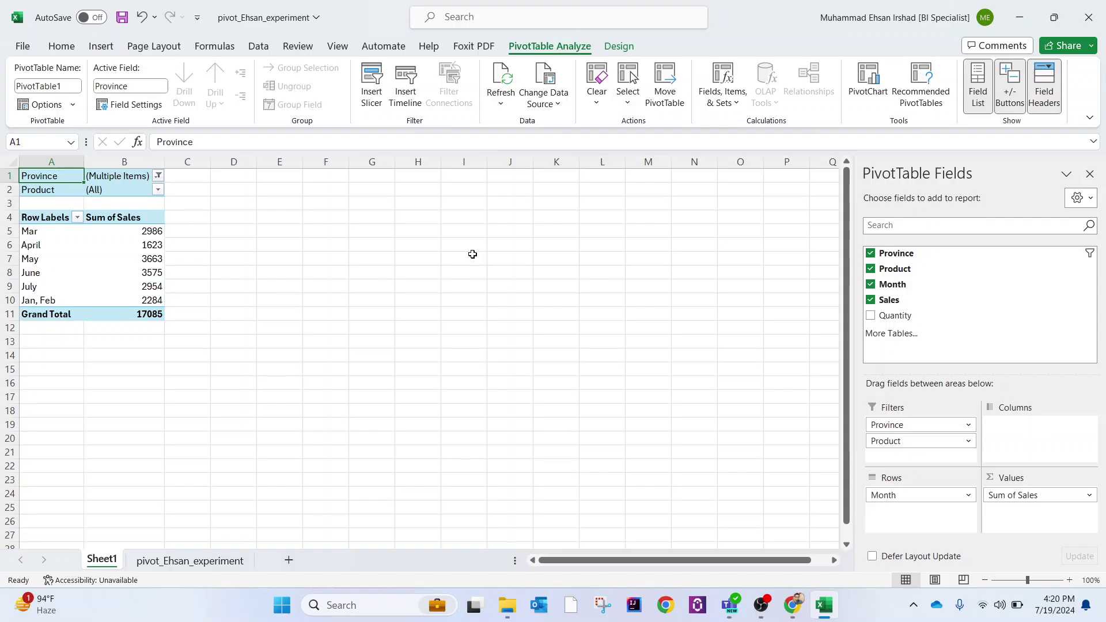
pyautogui.click(792, 605)
pyautogui.click(109, 14)
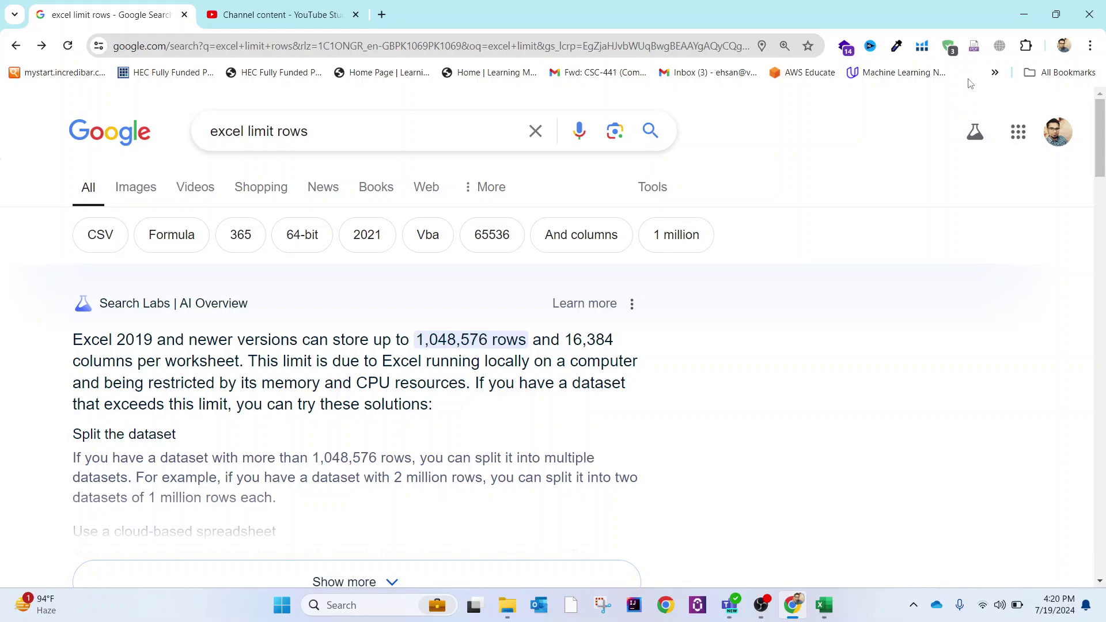
# Highlight '1,048,576 rows' in Chrome's search overview, then bring OBS Studio to the front.
pyautogui.click(1023, 14)
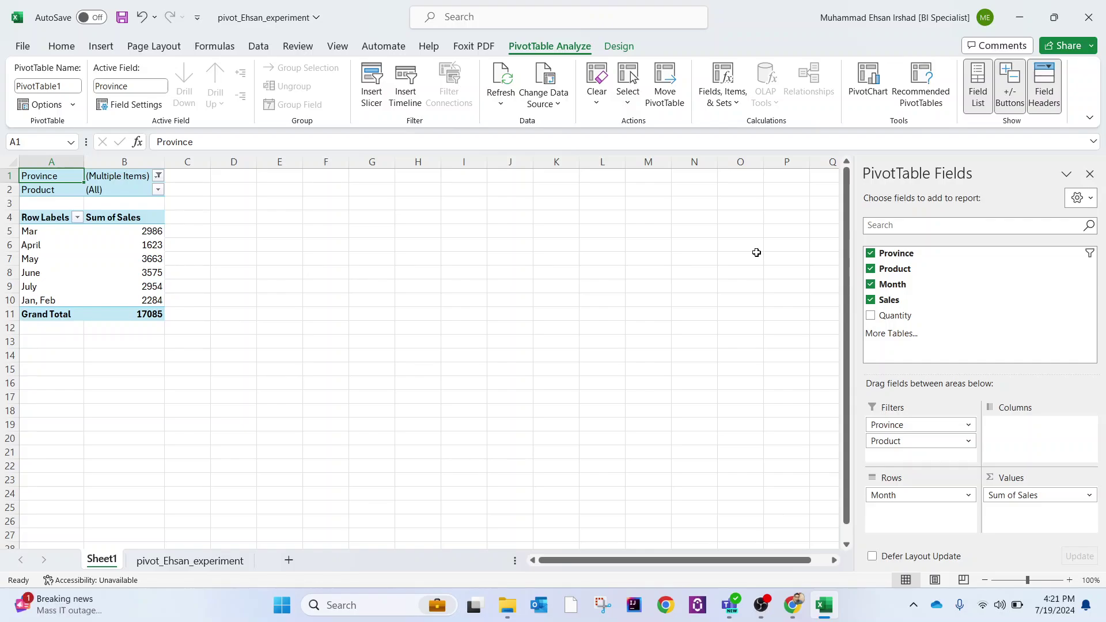
pyautogui.click(796, 608)
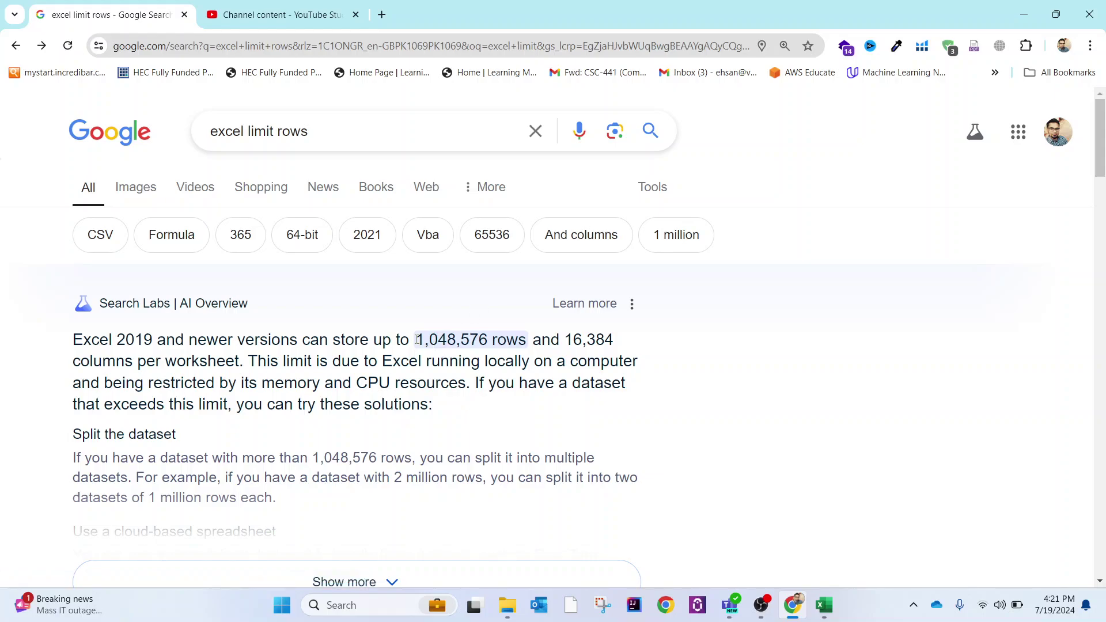
pyautogui.moveTo(416, 339); pyautogui.dragTo(526, 339)
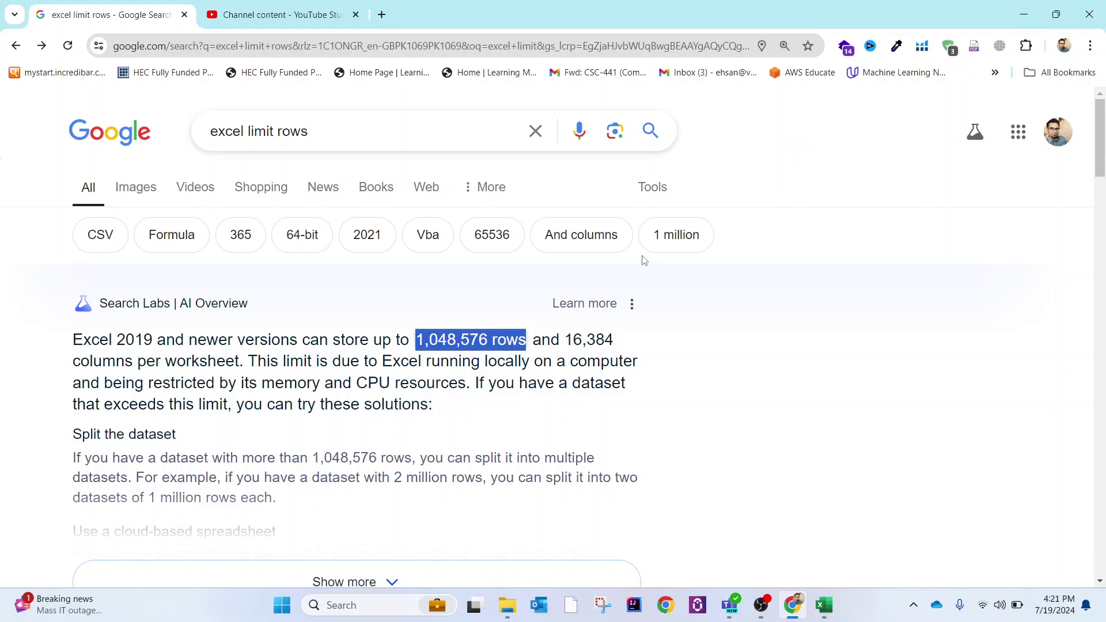
pyautogui.moveTo(823, 605)
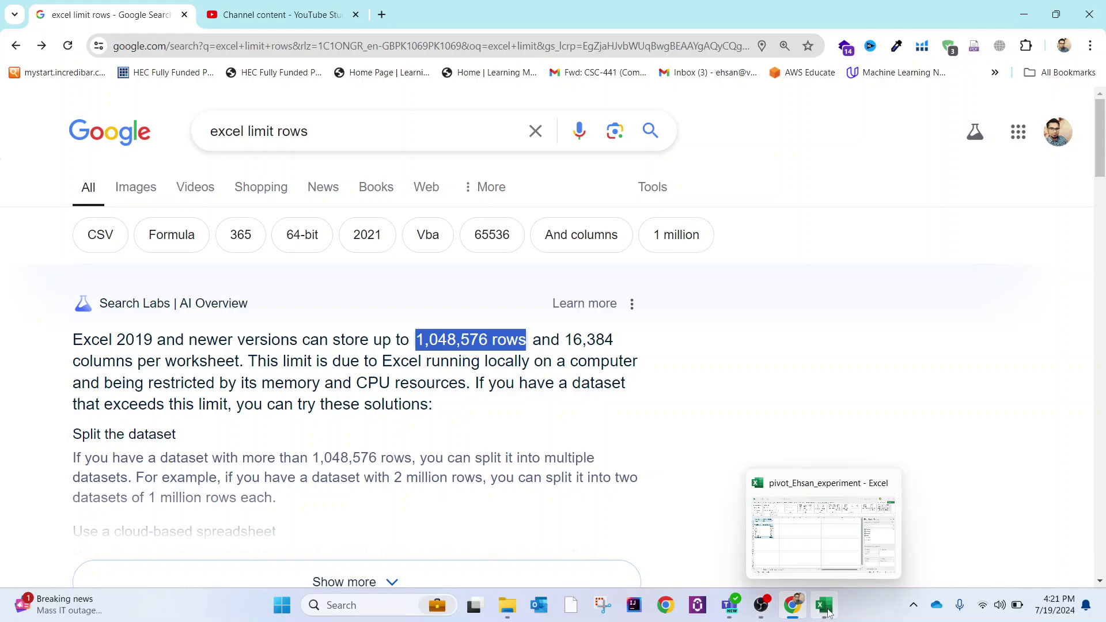
pyautogui.click(760, 604)
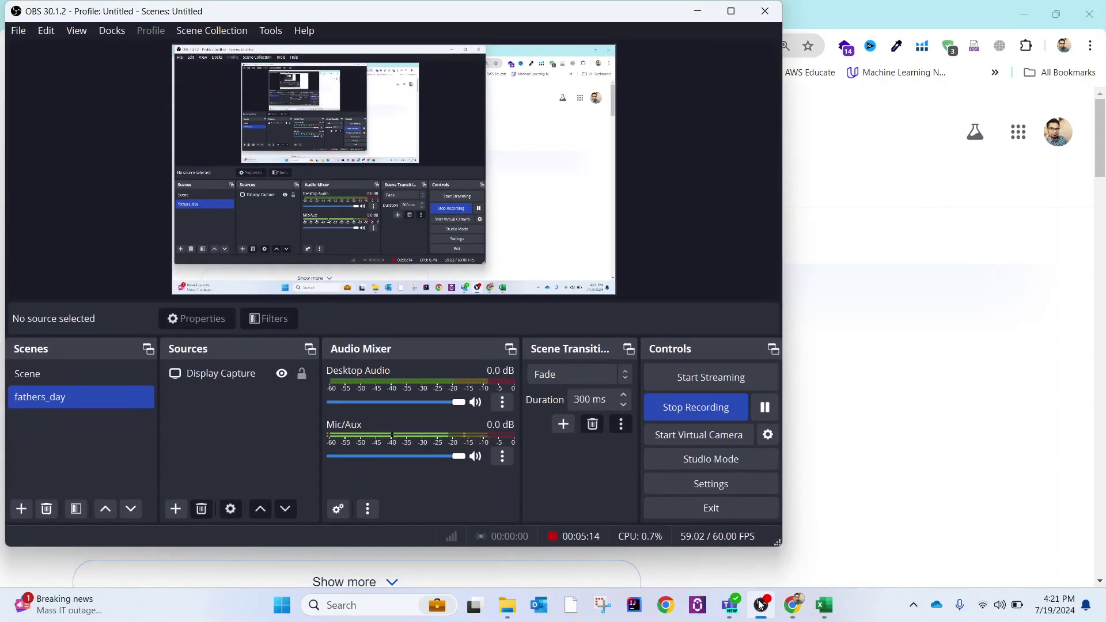
# Minimize the OBS Studio window to reveal the Chrome row-limit results again.
pyautogui.click(760, 604)
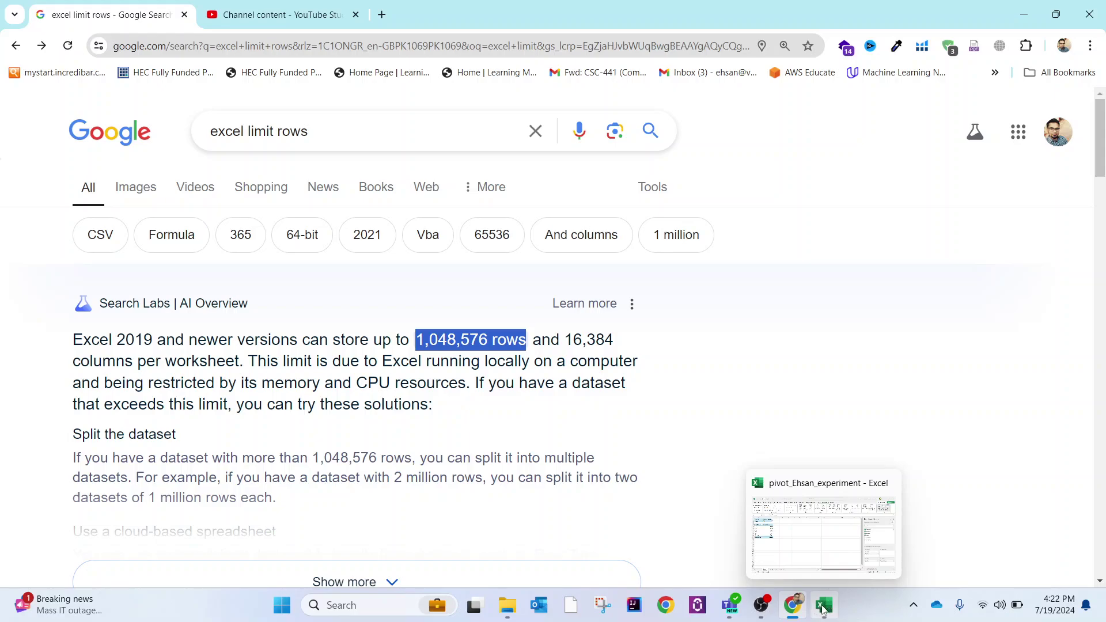
pyautogui.moveTo(792, 605)
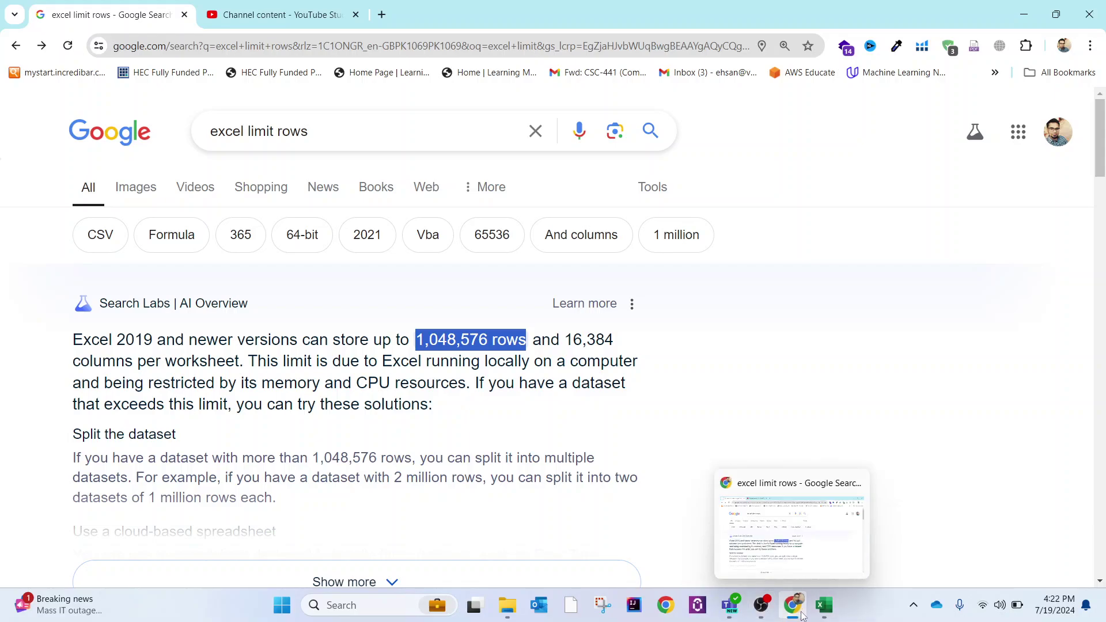
# Switch back to Excel's Sheet1 PivotTable showing the 17085 Sales grand total.
pyautogui.click(831, 614)
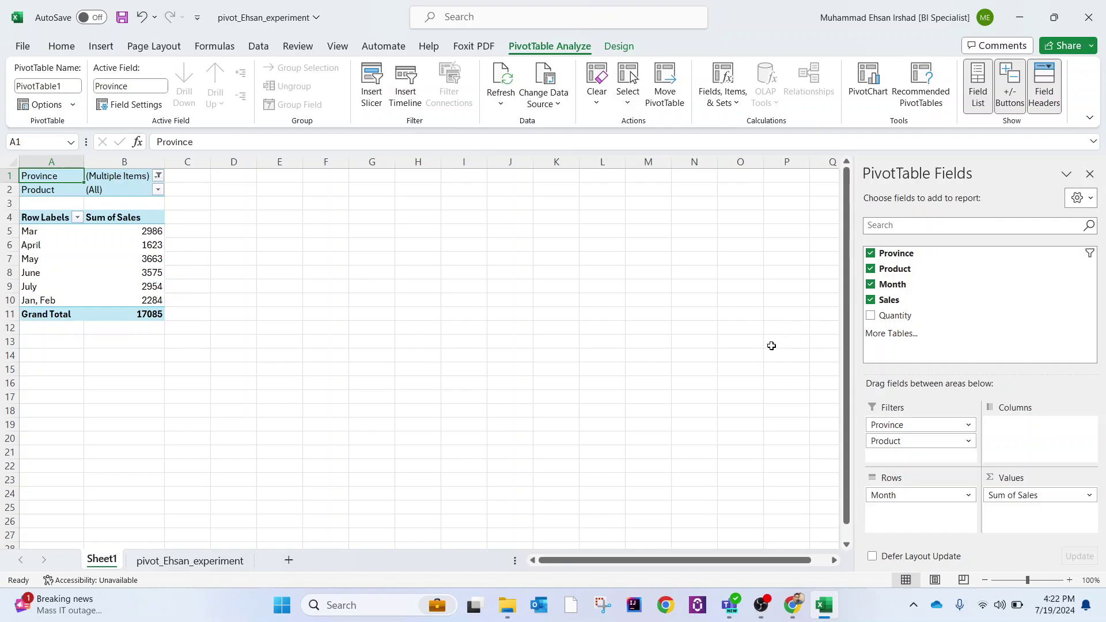